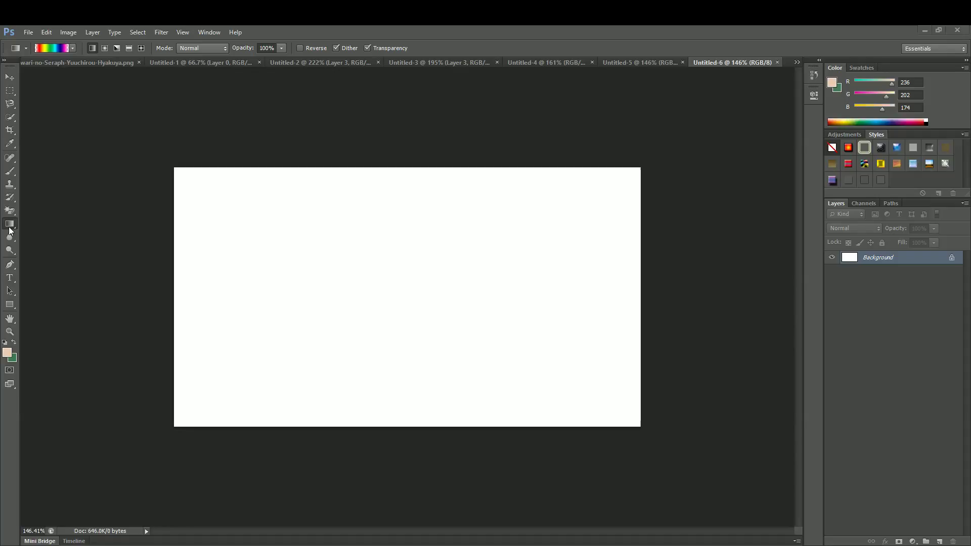
# - Add empty Layer 1 above the background and bring up the gradient presets on the canvas
pyautogui.click(939, 542)
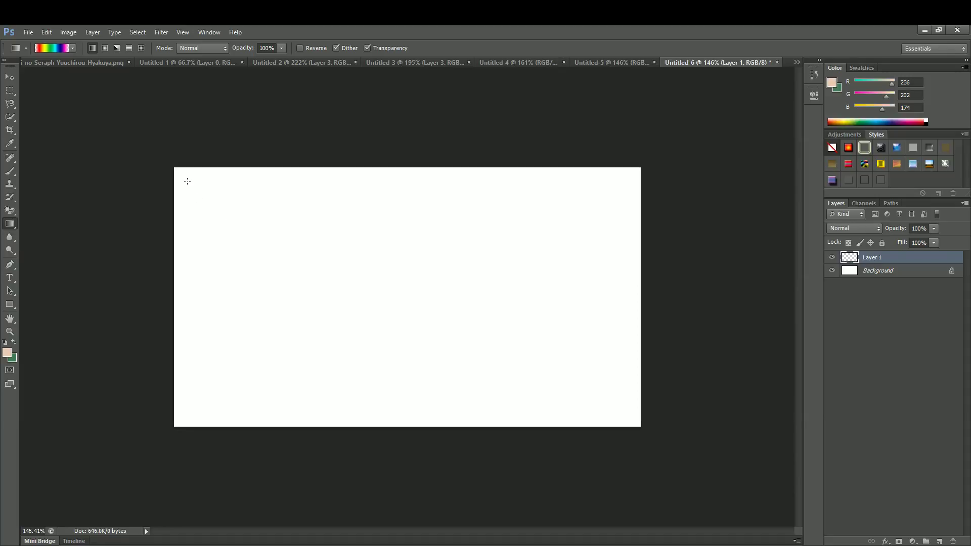
pyautogui.rightClick(436, 319)
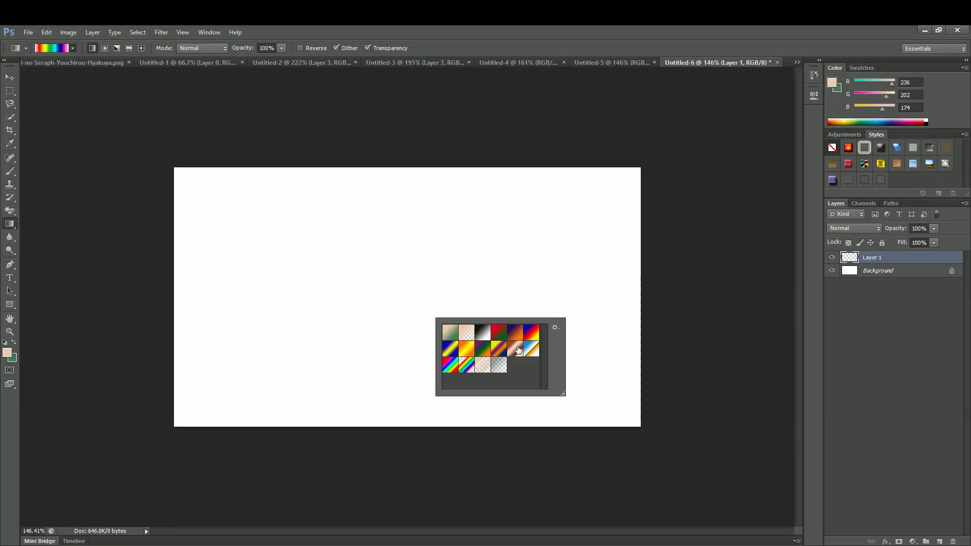
# - Paint Layer 1 with a broad diagonal rainbow gradient overlaid by several narrower rainbow bands
pyautogui.moveTo(244, 268); pyautogui.dragTo(581, 405)
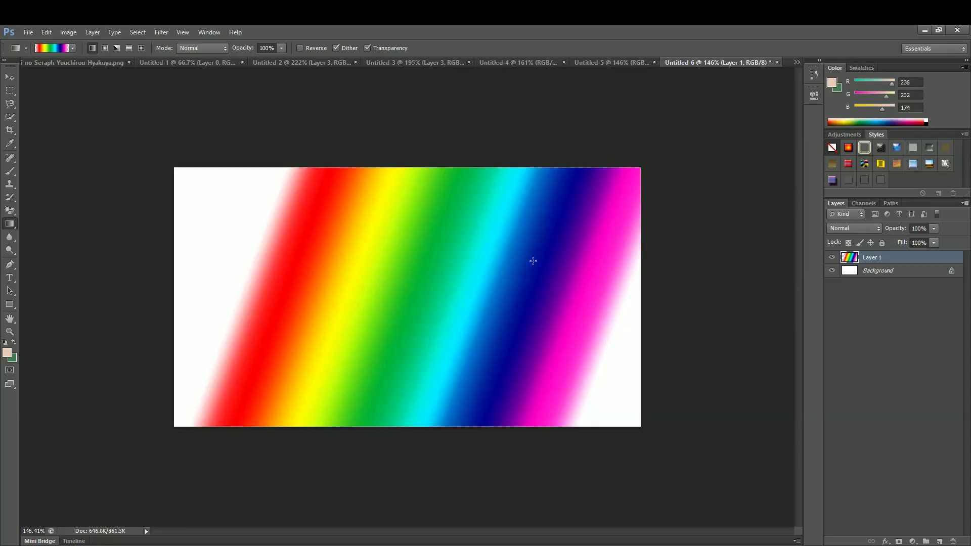
pyautogui.moveTo(292, 291); pyautogui.dragTo(312, 303)
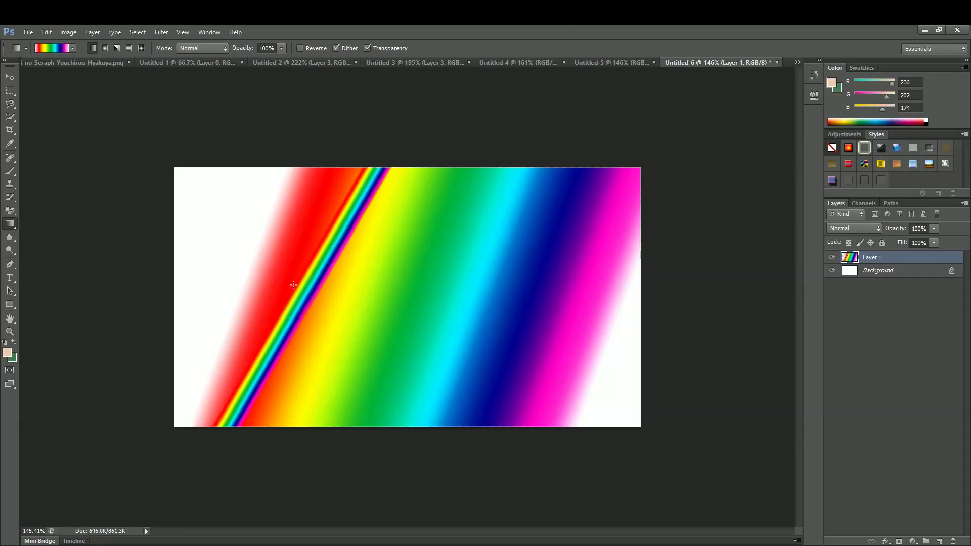
pyautogui.moveTo(245, 236); pyautogui.dragTo(241, 232)
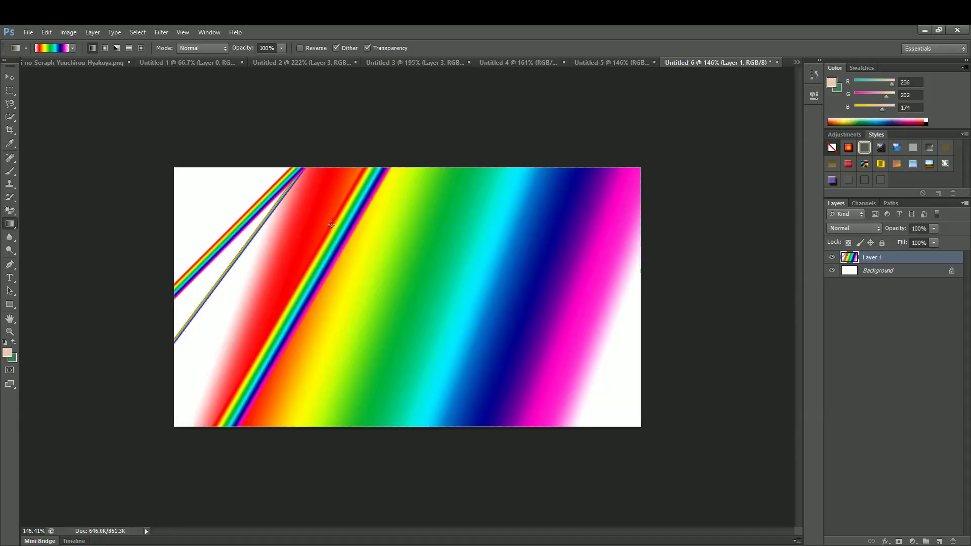
pyautogui.moveTo(594, 379); pyautogui.dragTo(629, 400)
pyautogui.moveTo(521, 338); pyautogui.dragTo(527, 343)
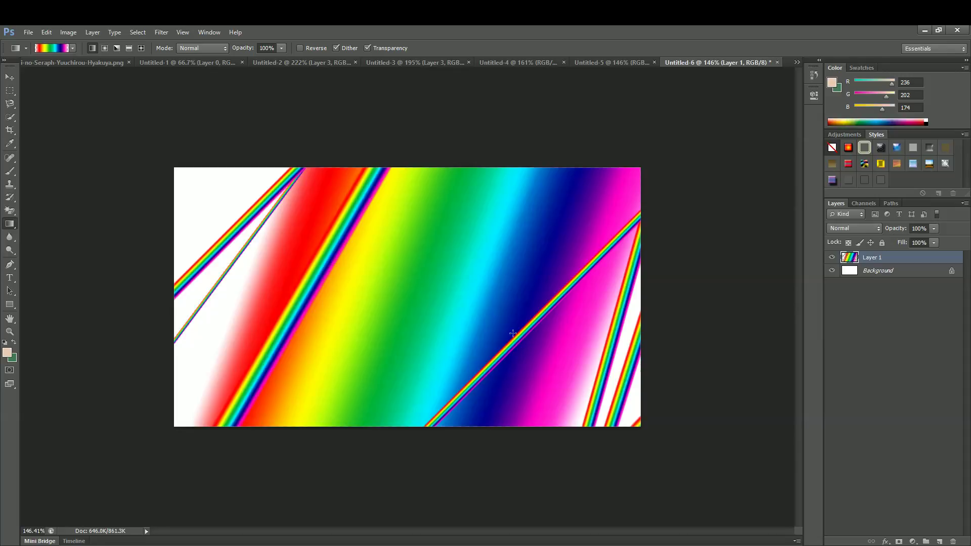
pyautogui.moveTo(485, 308); pyautogui.dragTo(451, 285)
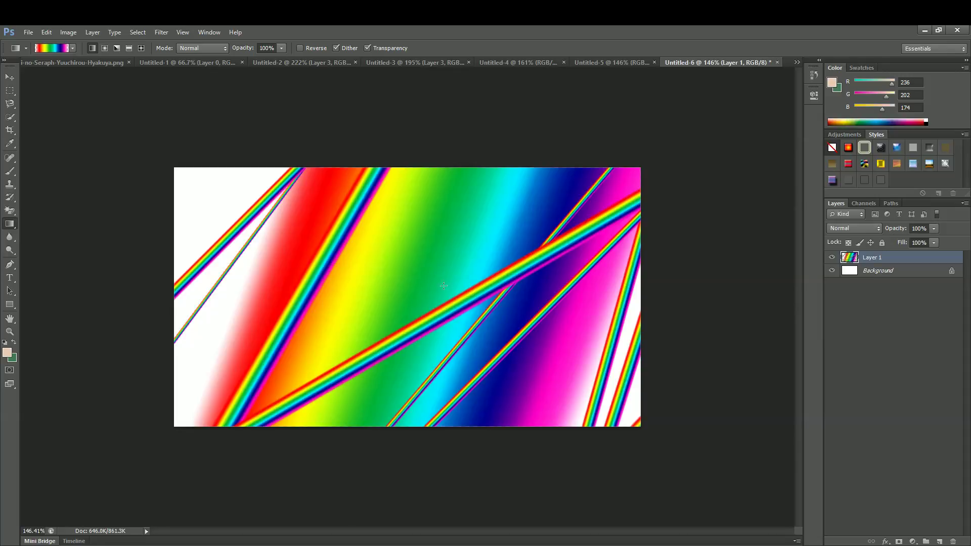
pyautogui.moveTo(389, 259); pyautogui.dragTo(383, 246)
pyautogui.moveTo(333, 302); pyautogui.dragTo(358, 329)
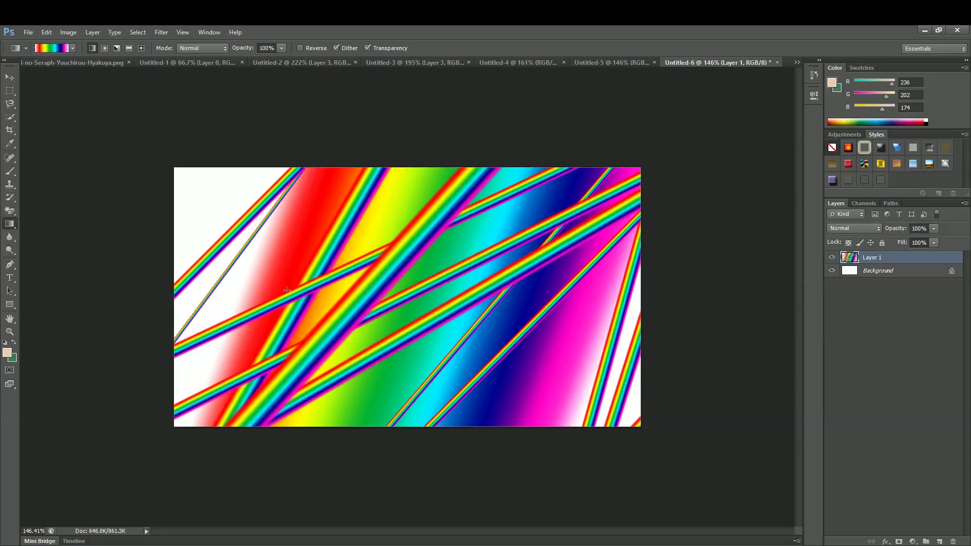
pyautogui.moveTo(131, 121); pyautogui.dragTo(921, 515)
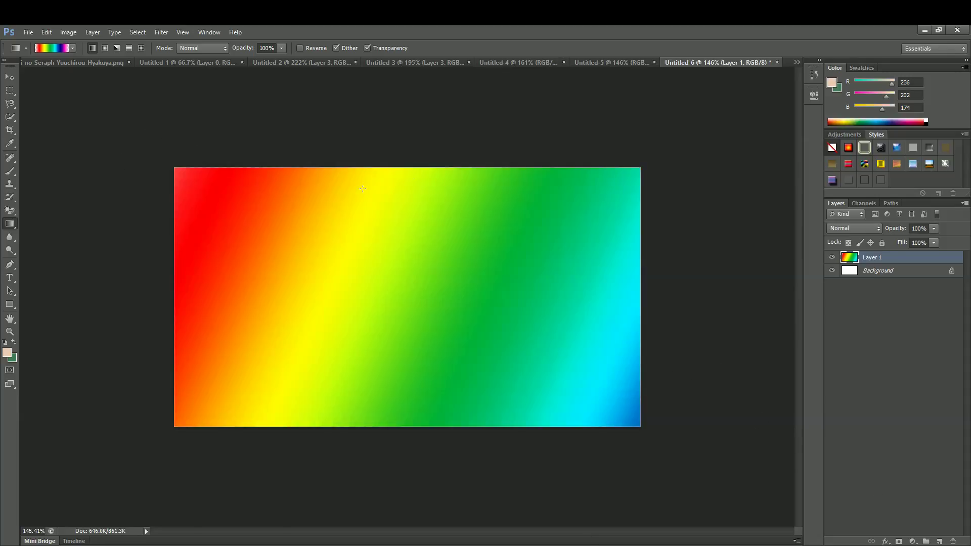
pyautogui.moveTo(191, 209)
pyautogui.mouseDown()
pyautogui.moveTo(251, 245)
pyautogui.moveTo(289, 254)
pyautogui.moveTo(635, 289)
pyautogui.mouseUp()
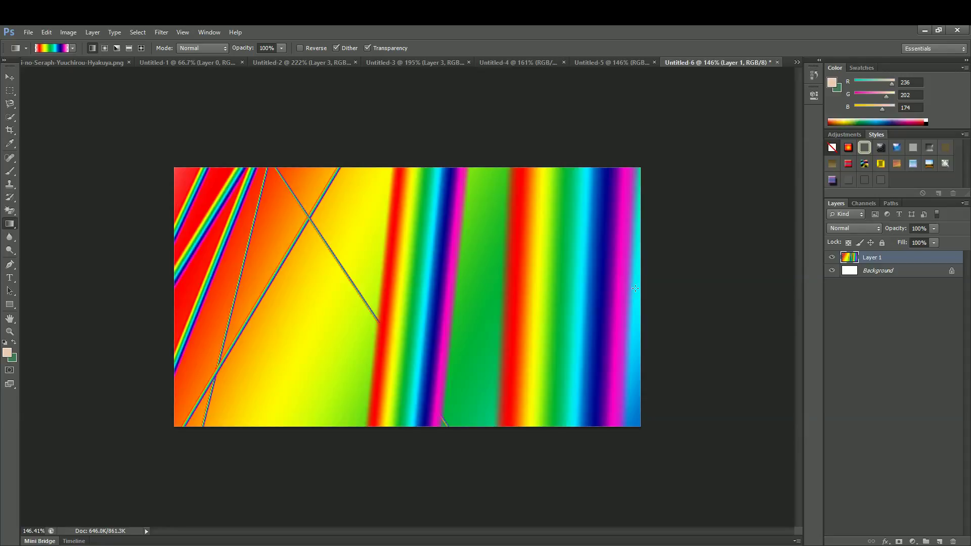
# - Switch the gradient to the Black, White preset
pyautogui.rightClick(485, 278)
pyautogui.click(535, 294)
pyautogui.click(139, 199)
# - Redraw Layer 1 as a diagonal black-to-white gradient, dark area filling the left half
pyautogui.moveTo(139, 199); pyautogui.dragTo(269, 249)
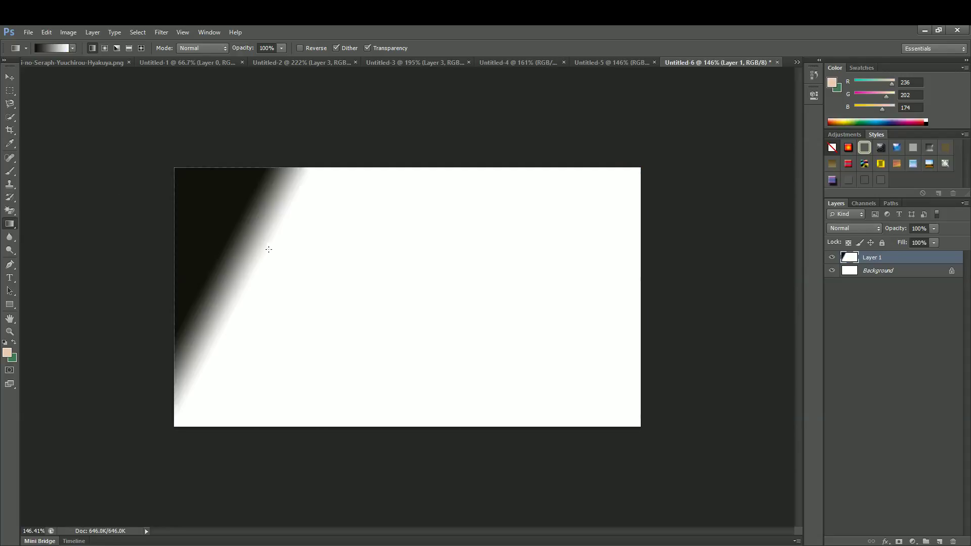
pyautogui.moveTo(325, 281); pyautogui.dragTo(401, 329)
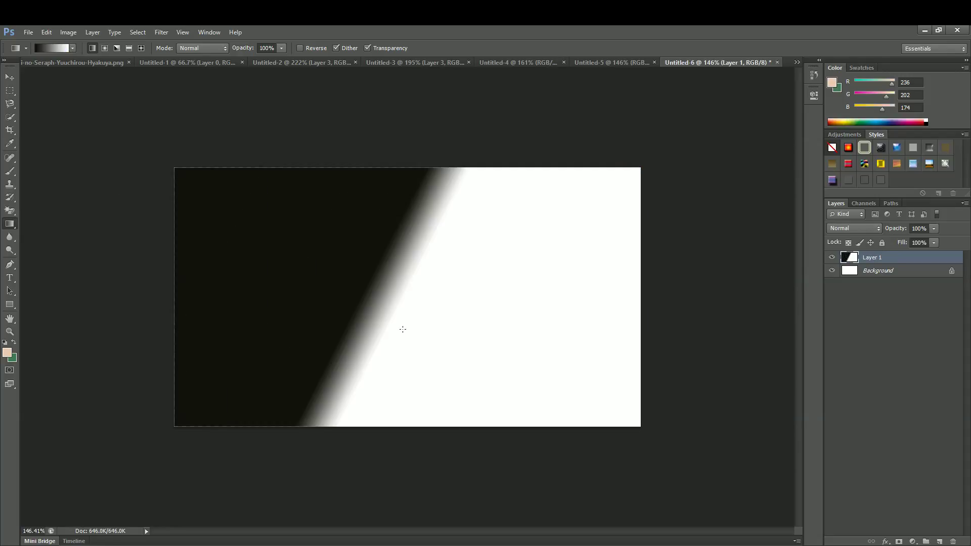
pyautogui.moveTo(266, 238); pyautogui.dragTo(526, 506)
pyautogui.moveTo(184, 223); pyautogui.dragTo(264, 294)
pyautogui.moveTo(333, 289)
pyautogui.mouseDown()
pyautogui.moveTo(349, 298)
pyautogui.moveTo(349, 316)
pyautogui.moveTo(456, 358)
pyautogui.mouseUp()
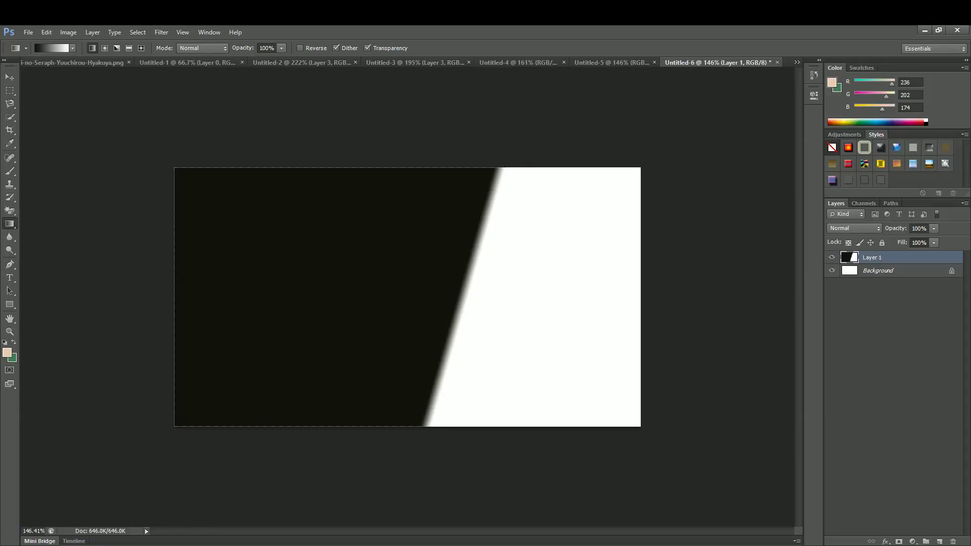
# - Give Layer 1 the blue, red and yellow radial Styles preset, then add a new empty layer
pyautogui.click(880, 148)
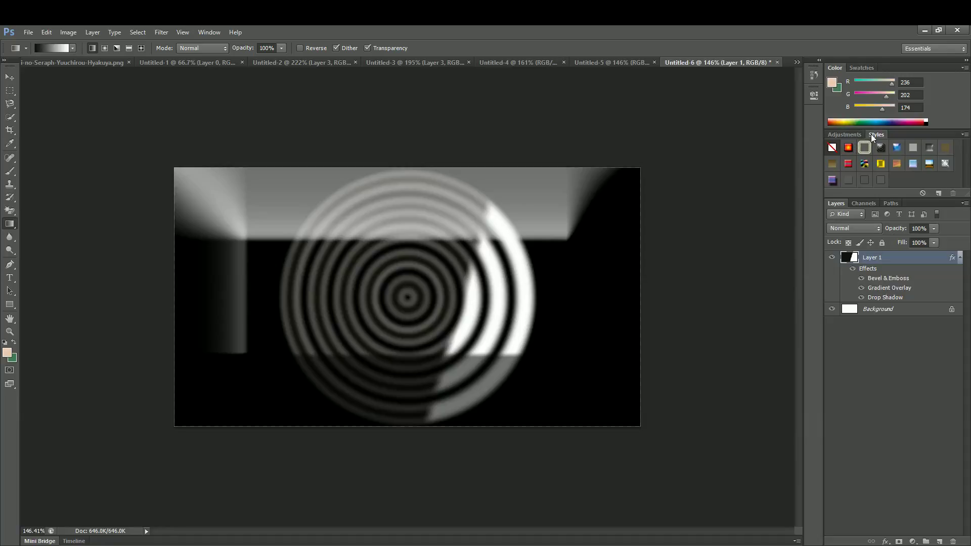
pyautogui.click(847, 163)
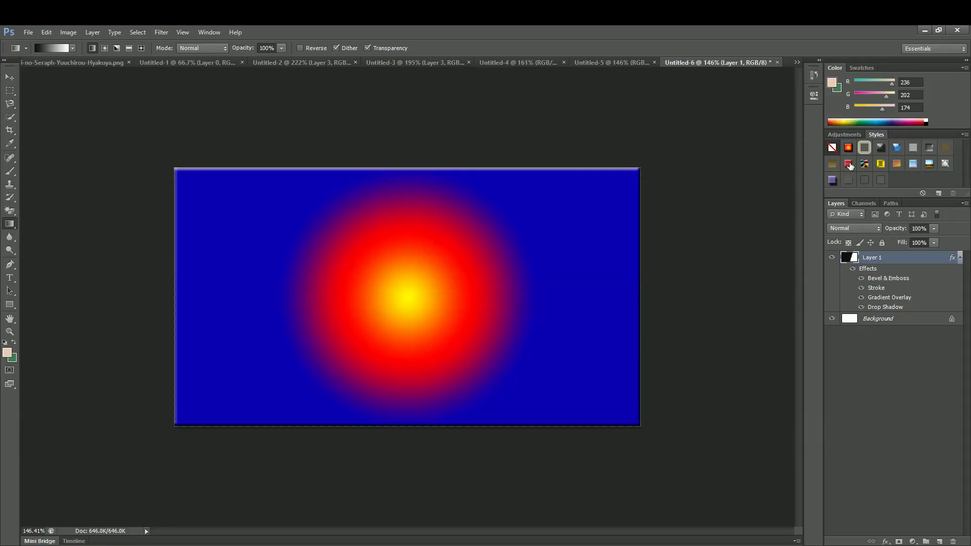
pyautogui.click(848, 164)
pyautogui.click(832, 165)
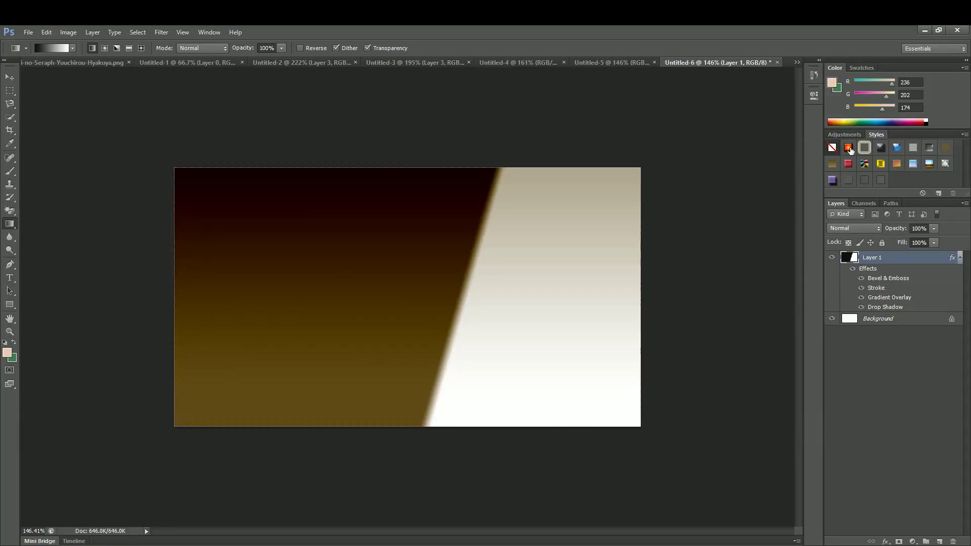
pyautogui.click(849, 148)
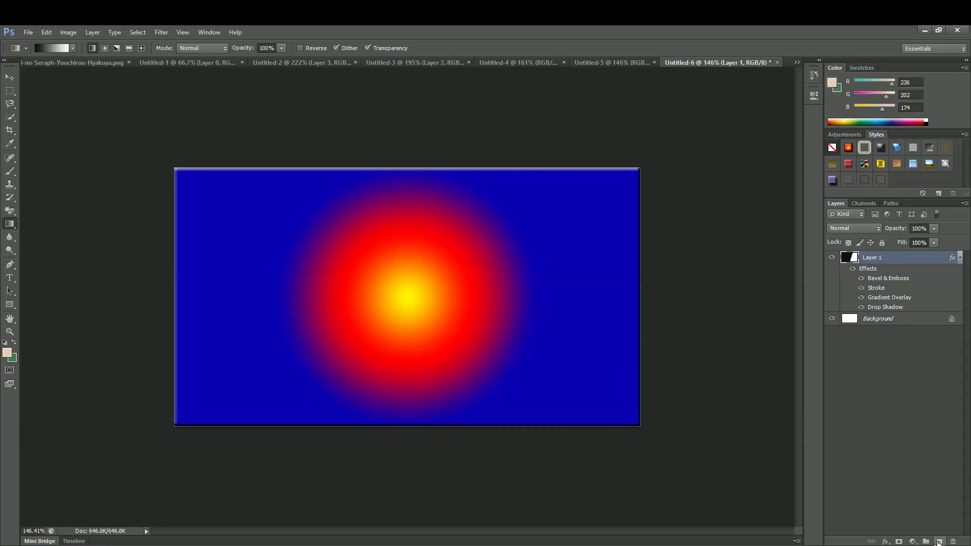
pyautogui.click(939, 542)
# - Create Layer 2, fill it with a black-to-white gradient, and apply a preset style
pyautogui.click(901, 272)
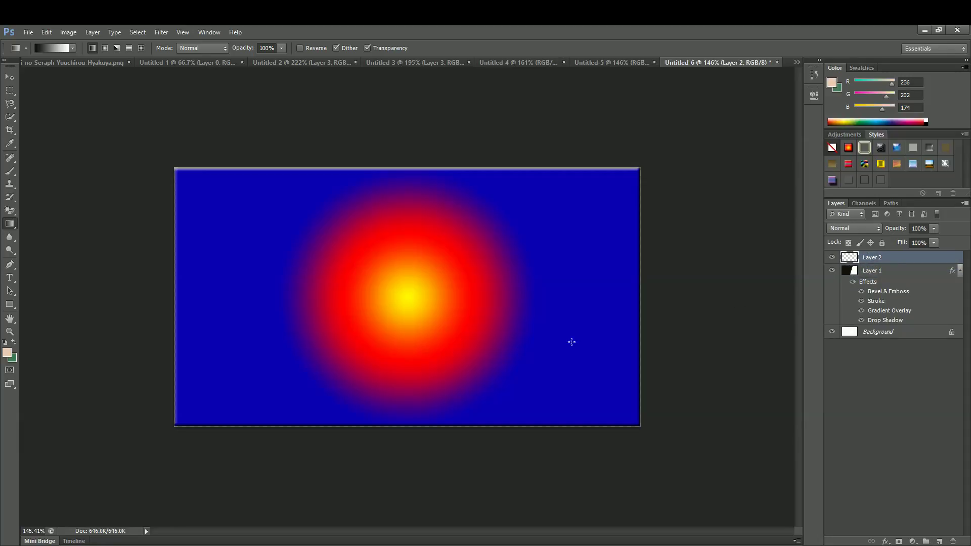
pyautogui.moveTo(362, 301); pyautogui.dragTo(483, 321)
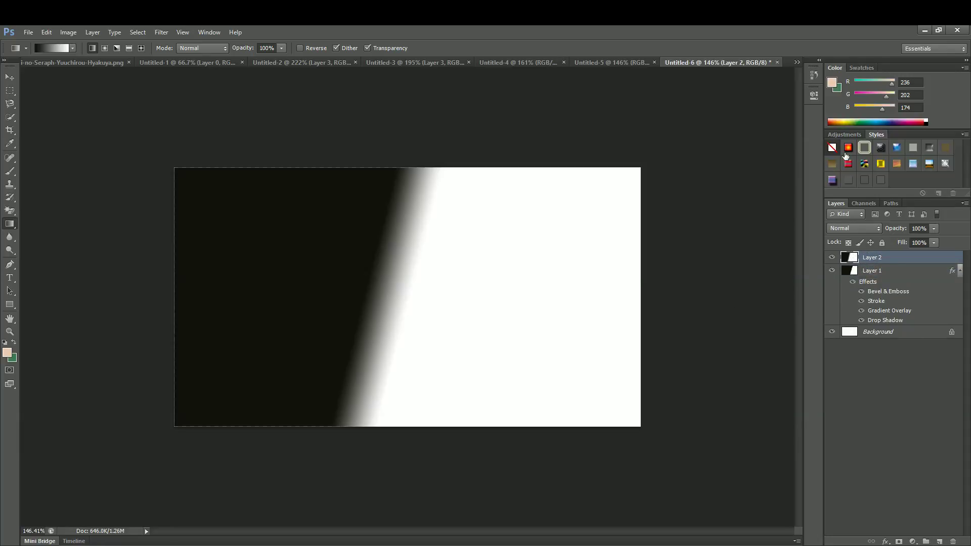
pyautogui.click(852, 146)
# - Try blue glass, rings, puzzle and satin styles, settling on the pink-and-blue striped style
pyautogui.click(895, 148)
pyautogui.click(913, 148)
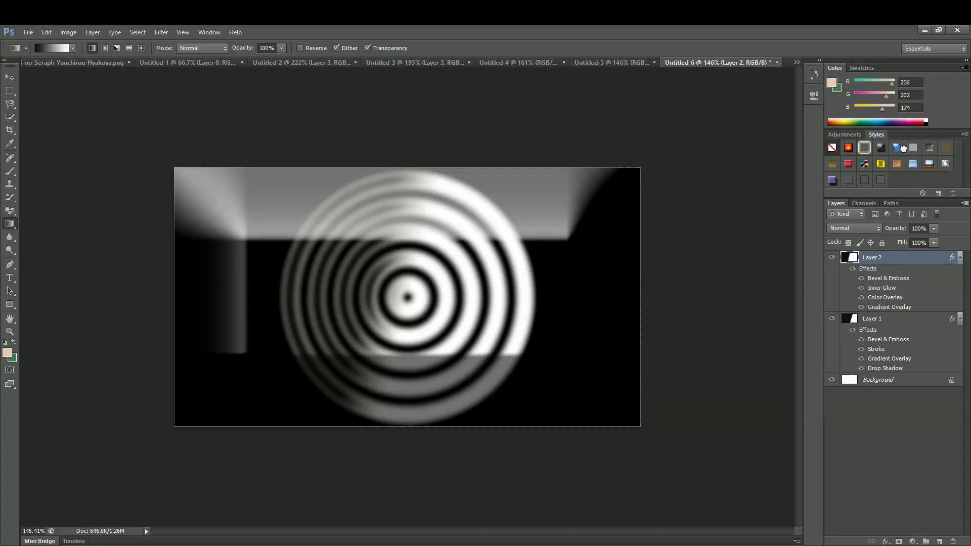
pyautogui.click(928, 149)
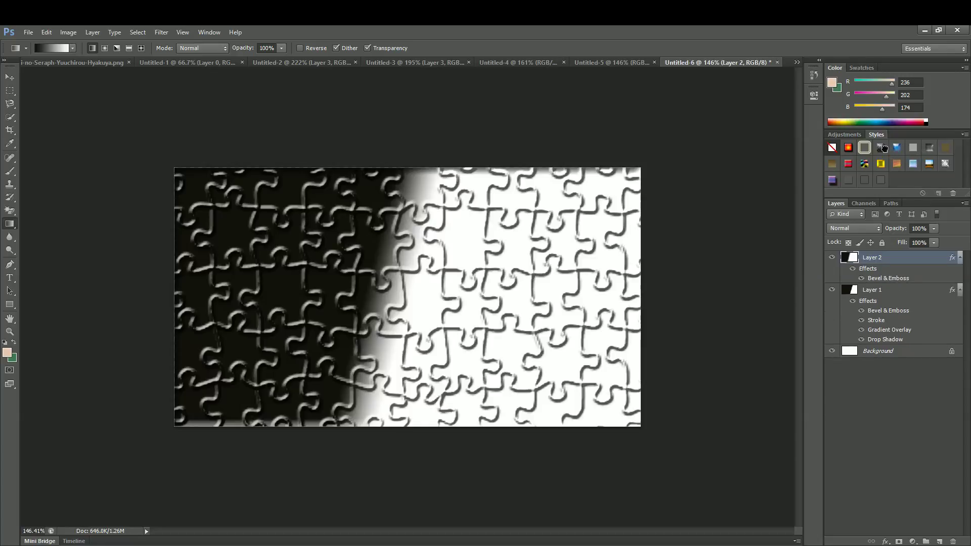
pyautogui.click(888, 147)
pyautogui.click(913, 162)
pyautogui.click(832, 180)
# - Redraw Layer 2 with the blue-yellow-blue gradient and apply the concentric-rings style, then check the clock
pyautogui.rightClick(430, 288)
pyautogui.click(453, 325)
pyautogui.moveTo(327, 234); pyautogui.dragTo(462, 365)
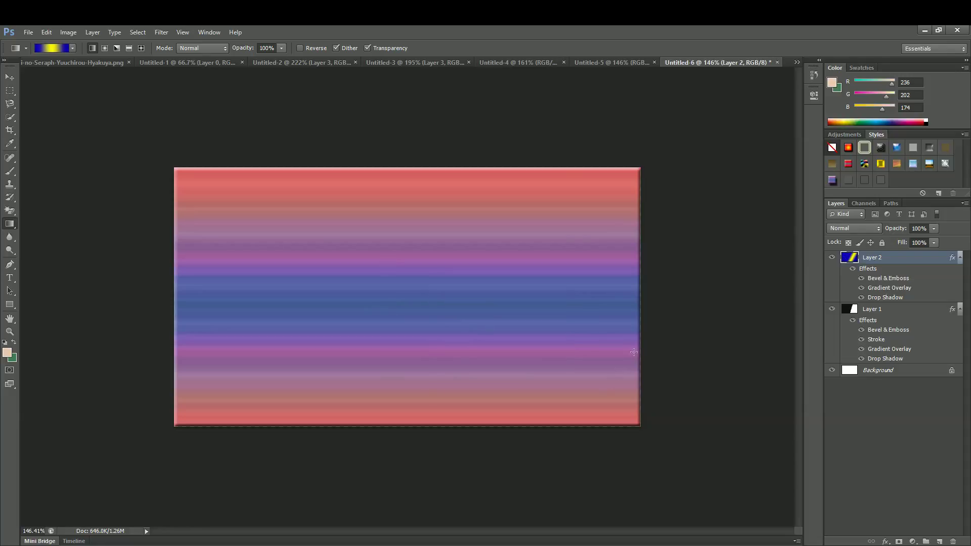
pyautogui.click(880, 147)
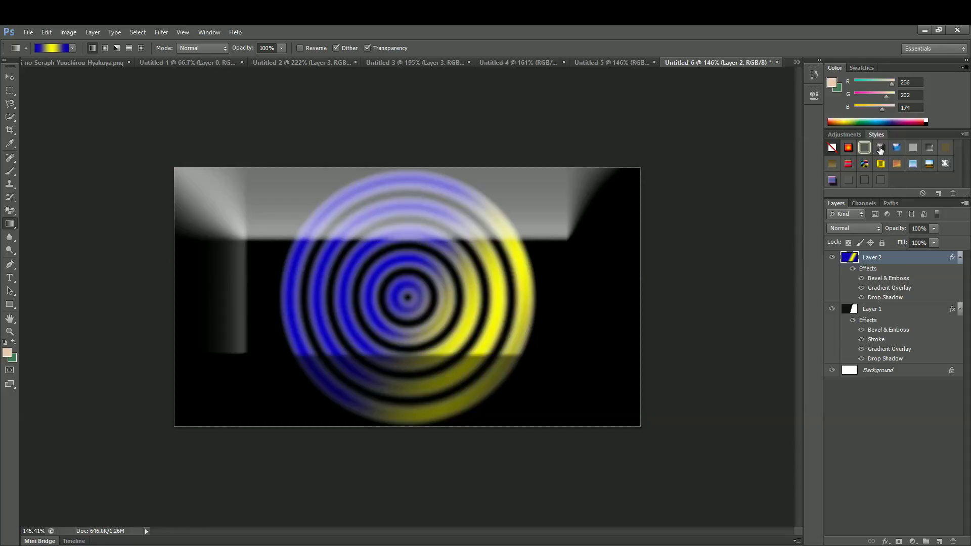
pyautogui.moveTo(342, 285); pyautogui.dragTo(627, 361)
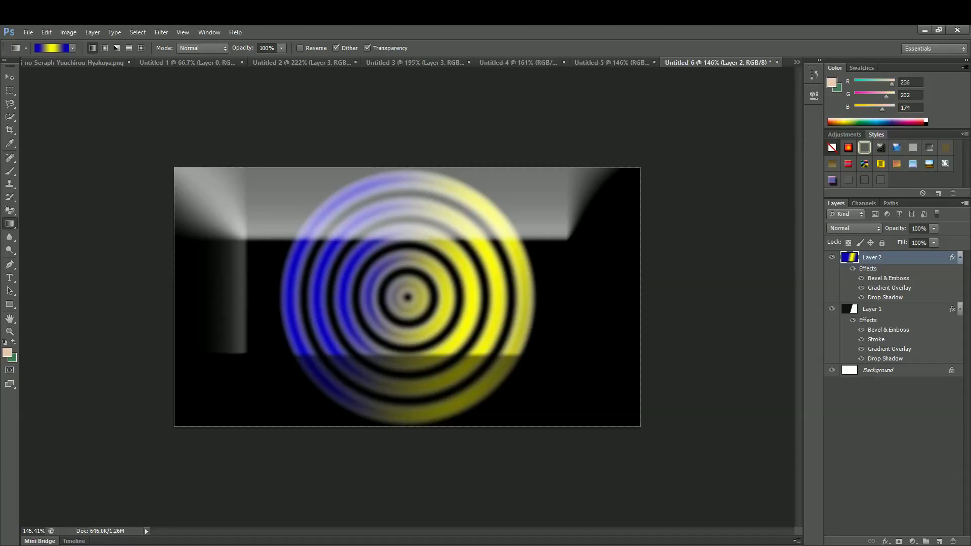
pyautogui.click(928, 542)
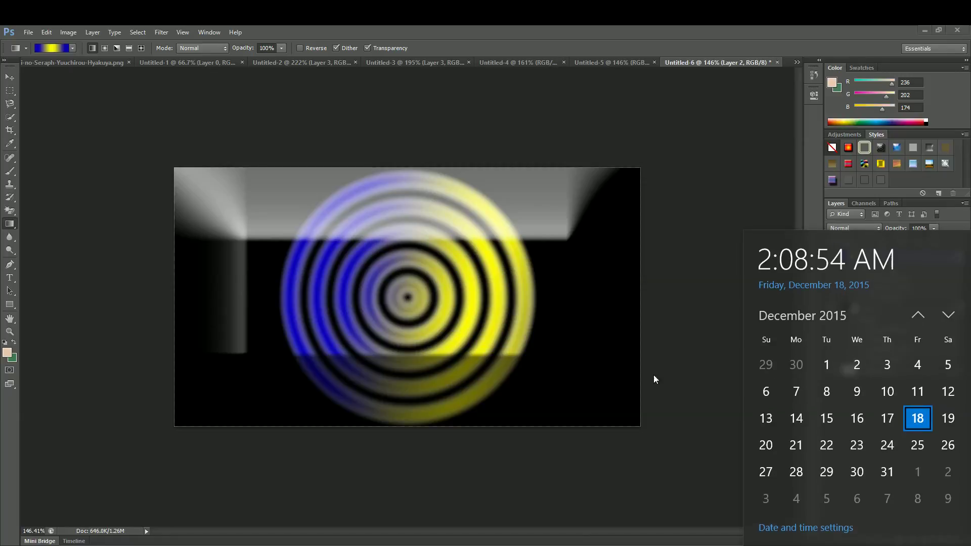
# - Add Layer 3 and pick a cyan foreground colour from the Color panel ramp
pyautogui.click(653, 376)
pyautogui.click(938, 541)
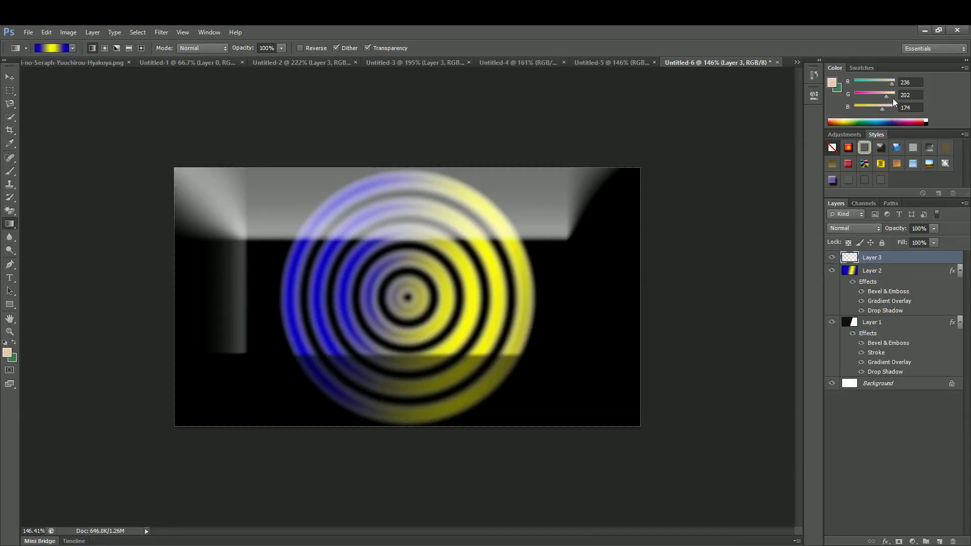
pyautogui.click(893, 122)
pyautogui.click(911, 123)
pyautogui.click(876, 122)
# - Swap colours, set a deeper blue foreground, and drag a diagonal blue-yellow-blue gradient across Layer 3
pyautogui.press('x')
pyautogui.click(887, 122)
pyautogui.click(875, 122)
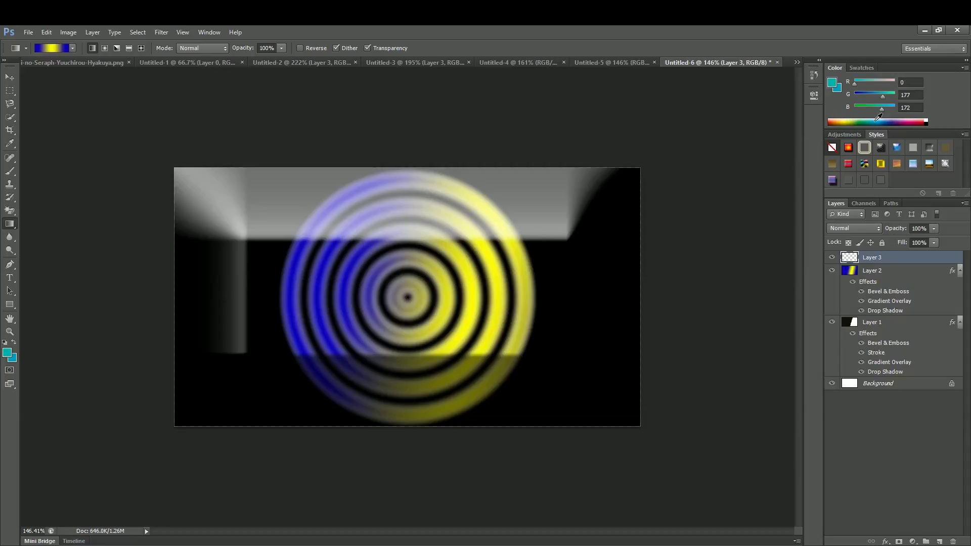
pyautogui.click(880, 122)
pyautogui.moveTo(301, 273); pyautogui.dragTo(566, 428)
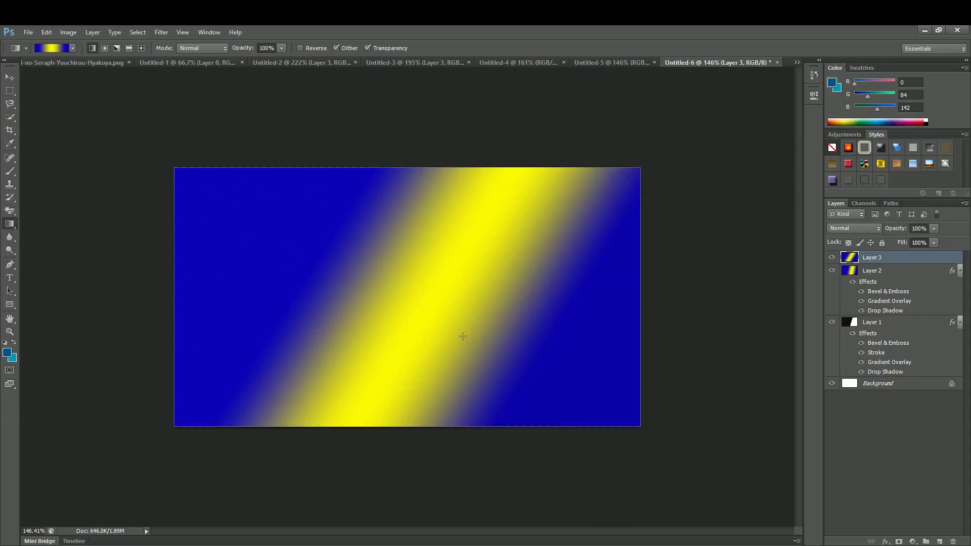
pyautogui.rightClick(463, 337)
# - Choose the Foreground to Background preset, draw a dark-to-light blue gradient, and select all
pyautogui.click(486, 355)
pyautogui.moveTo(321, 226); pyautogui.dragTo(376, 264)
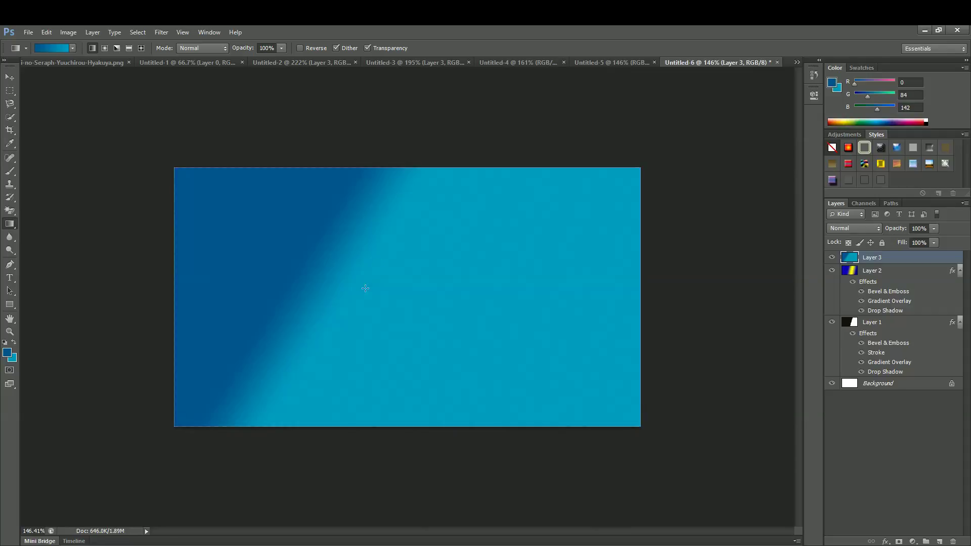
pyautogui.rightClick(353, 259)
pyautogui.click(376, 274)
pyautogui.moveTo(319, 226); pyautogui.dragTo(531, 322)
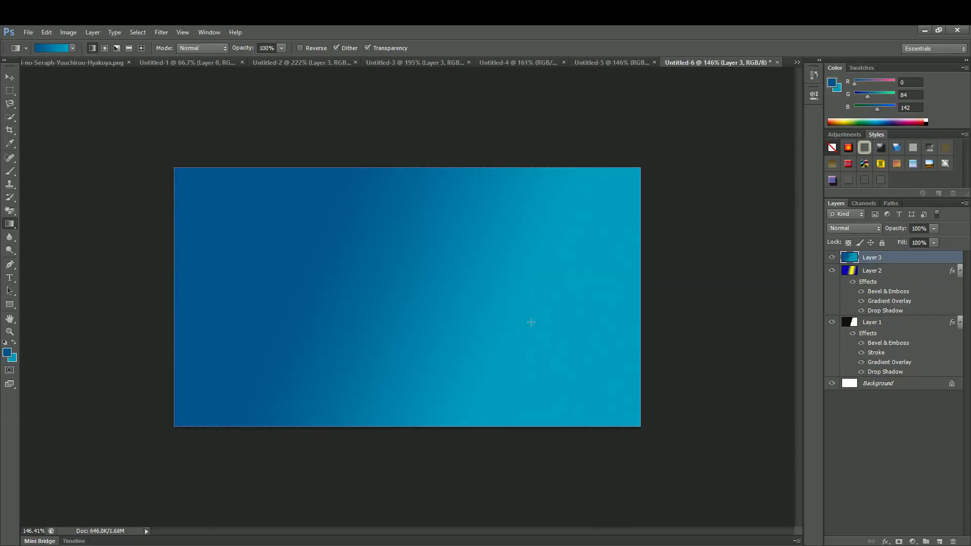
pyautogui.hotkey('ctrl', 'a')
# - Redraw the blue gradient at several angles, ending deep blue with a lighter lower left
pyautogui.moveTo(428, 169); pyautogui.dragTo(400, 356)
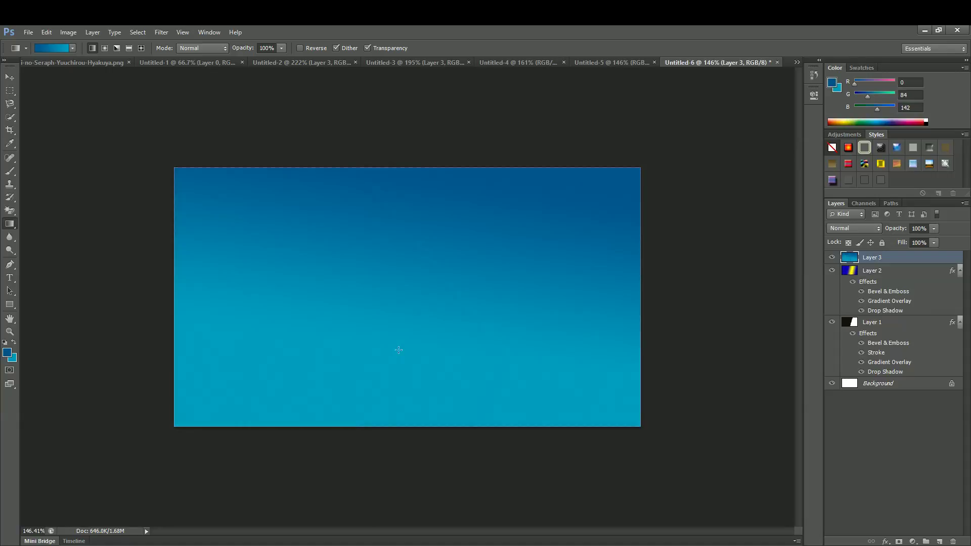
pyautogui.moveTo(501, 350); pyautogui.dragTo(357, 360)
pyautogui.moveTo(323, 304)
pyautogui.mouseDown()
pyautogui.moveTo(364, 308)
pyautogui.moveTo(354, 283)
pyautogui.mouseUp()
pyautogui.moveTo(354, 334); pyautogui.dragTo(390, 283)
pyautogui.moveTo(435, 218); pyautogui.dragTo(403, 328)
pyautogui.moveTo(236, 359); pyautogui.dragTo(542, 177)
pyautogui.moveTo(503, 300); pyautogui.dragTo(603, 120)
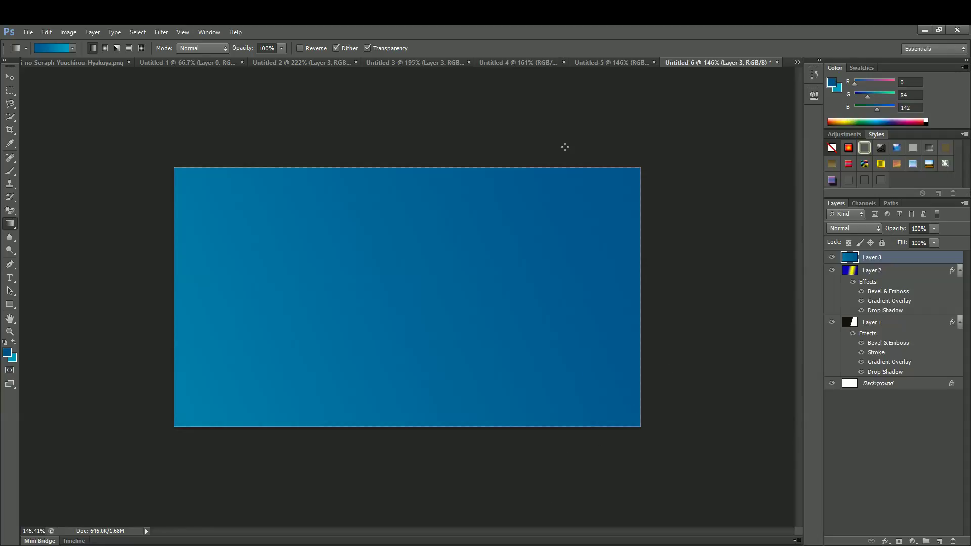
# - Choose the Blur Tool from the Blur/Sharpen/Smudge tool group
pyautogui.click(17, 243)
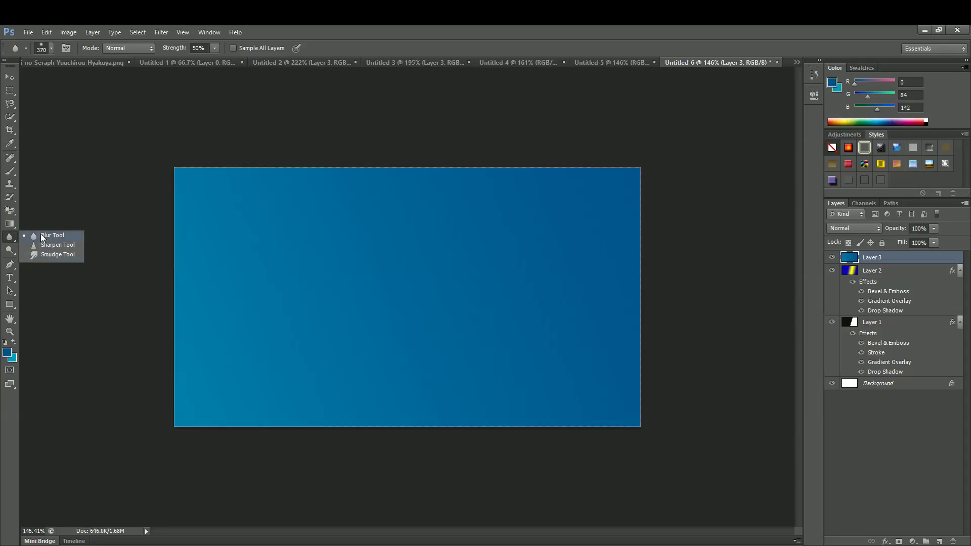
pyautogui.click(40, 263)
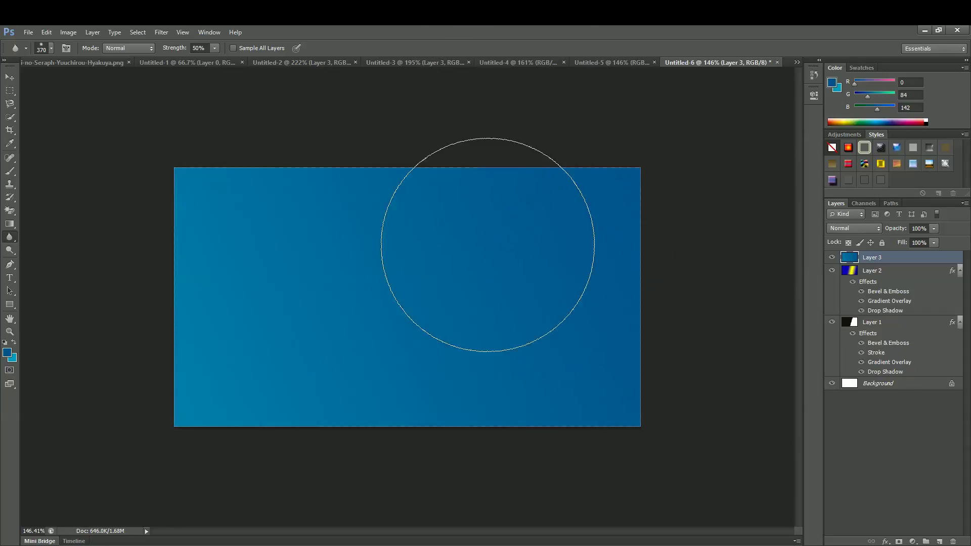